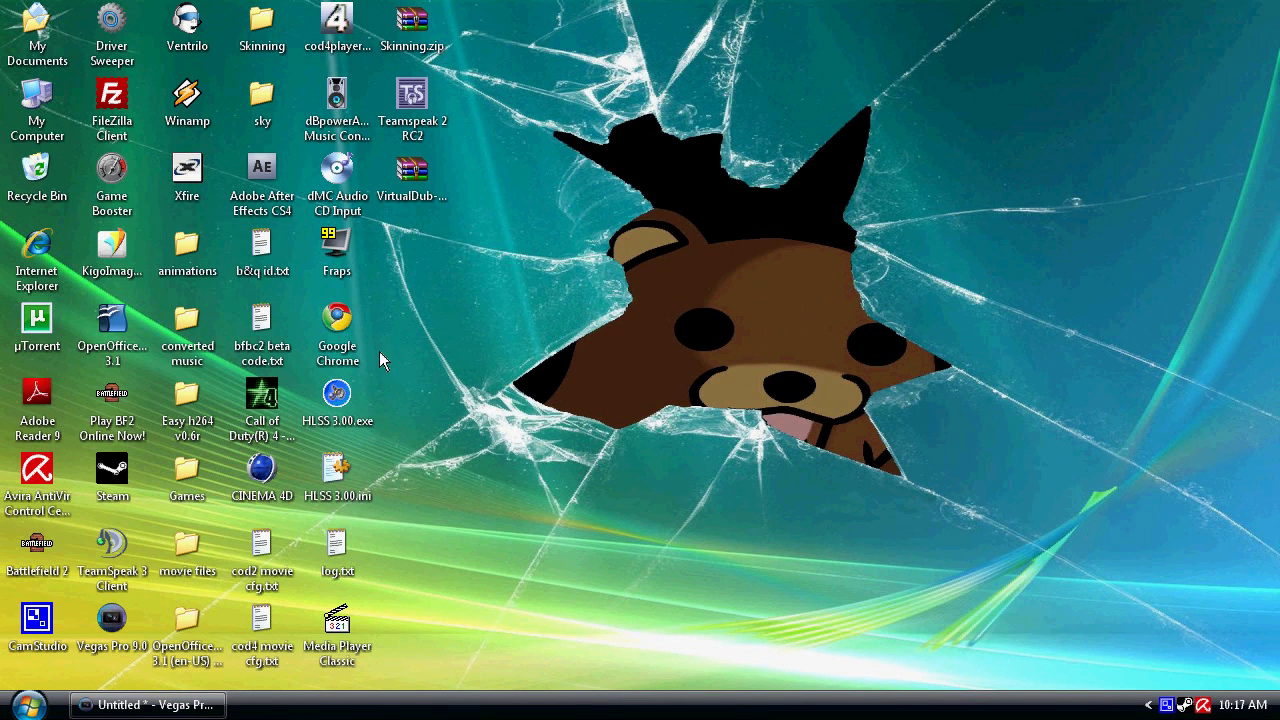
Launch Fraps and the CoD4 demo player, placing the player window at the top-left.
{"action": "left_click", "coordinate": [341, 272]}
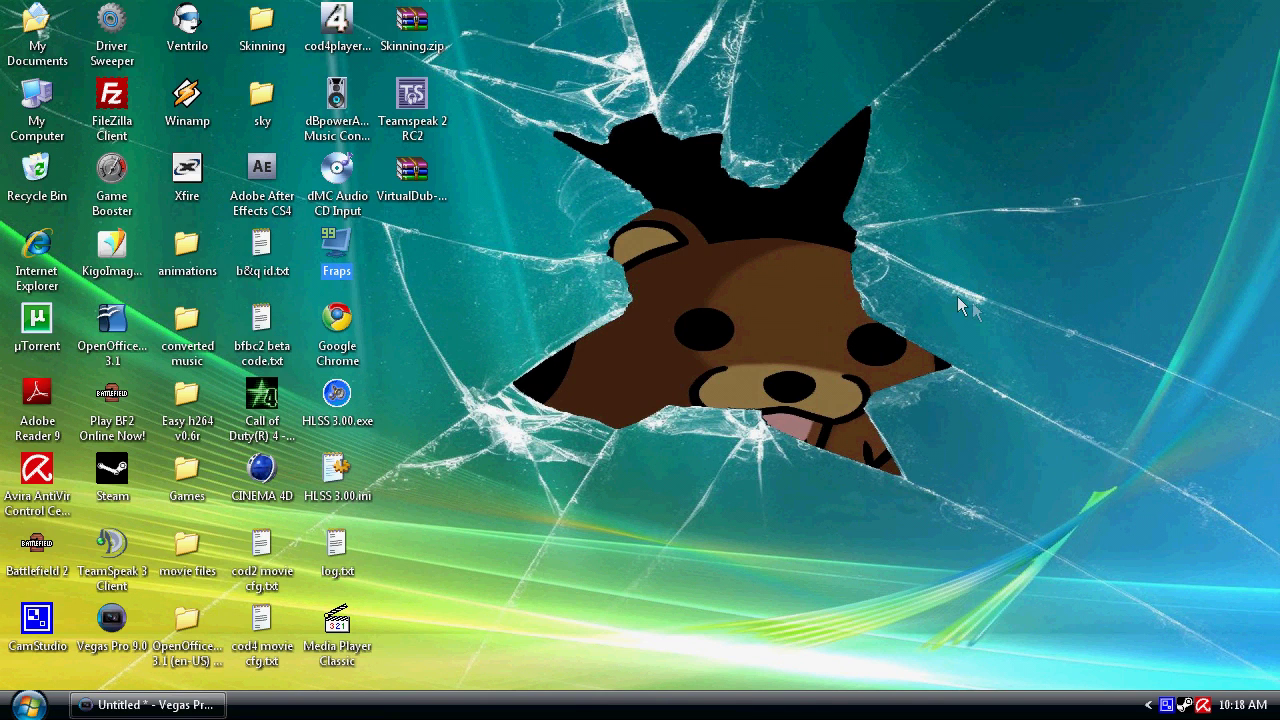
{"action": "double_click", "coordinate": [337, 22]}
{"action": "left_click_drag", "start_coordinate": [355, 120], "coordinate": [311, 24]}
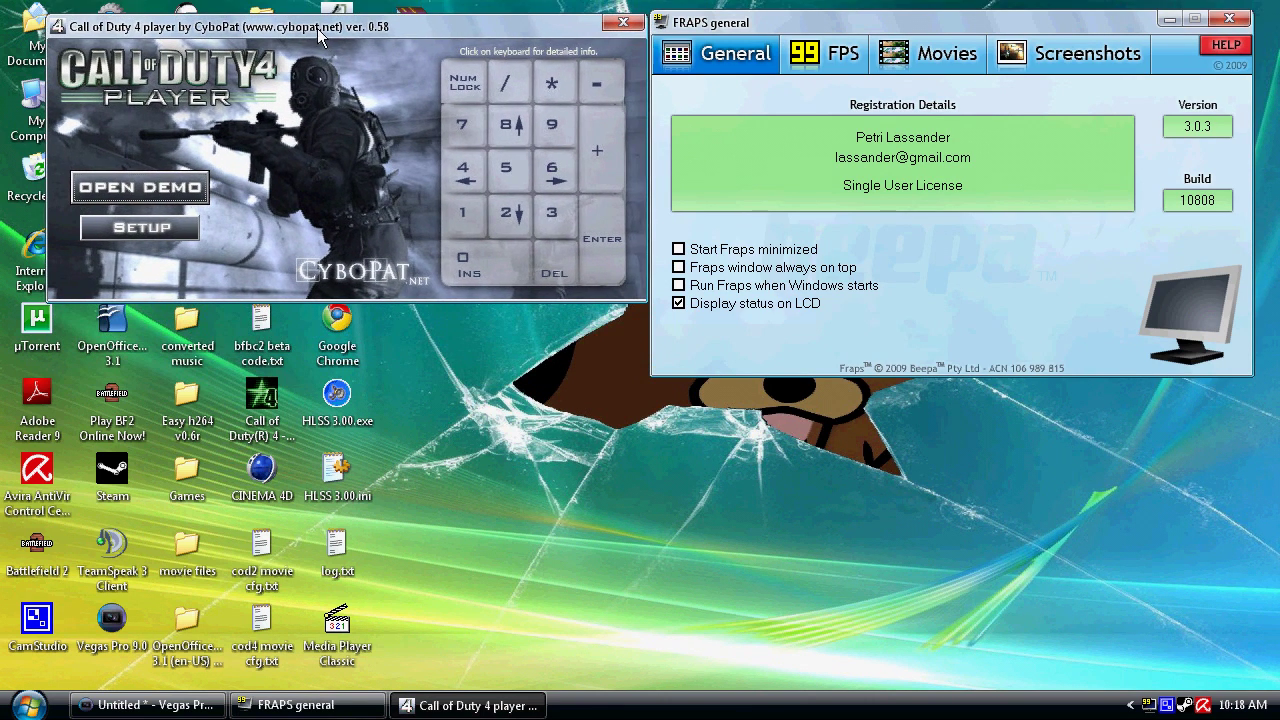
Confirm the player's Speed slow ultra value of 0.25 in Setup and show Fraps's Movies settings.
{"action": "left_click", "coordinate": [137, 229]}
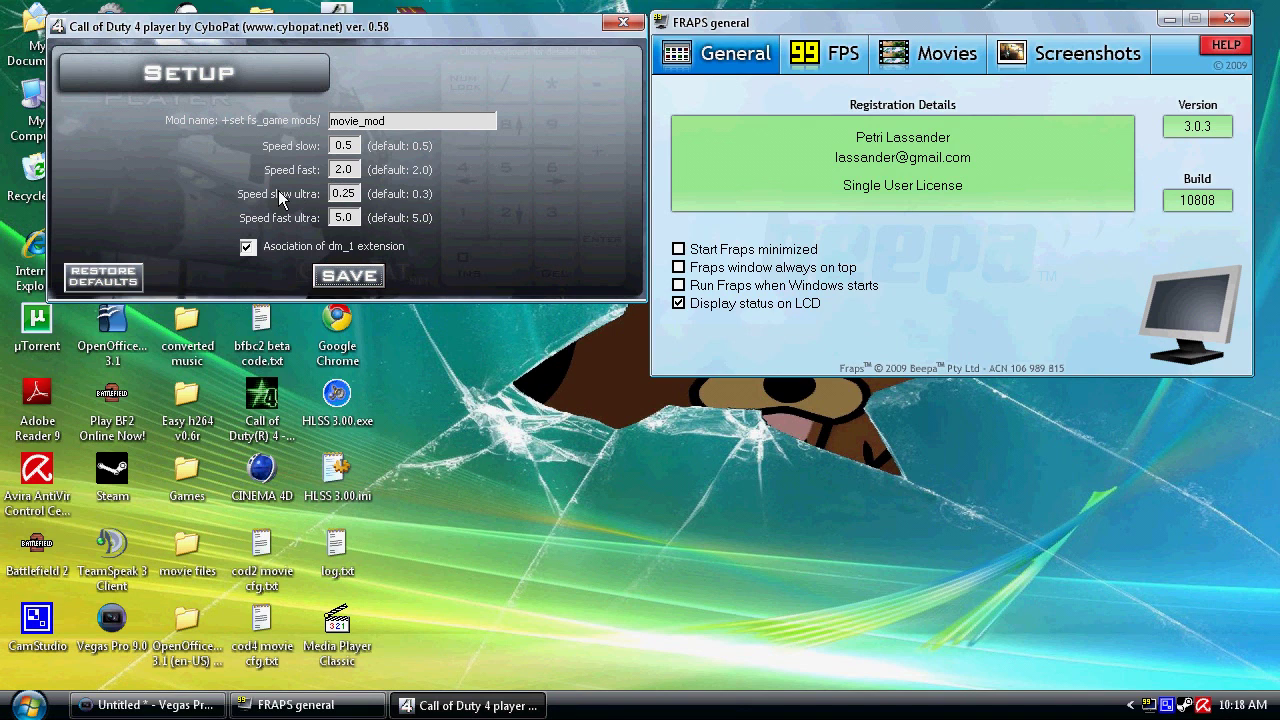
{"action": "left_click_drag", "start_coordinate": [333, 193], "coordinate": [372, 195]}
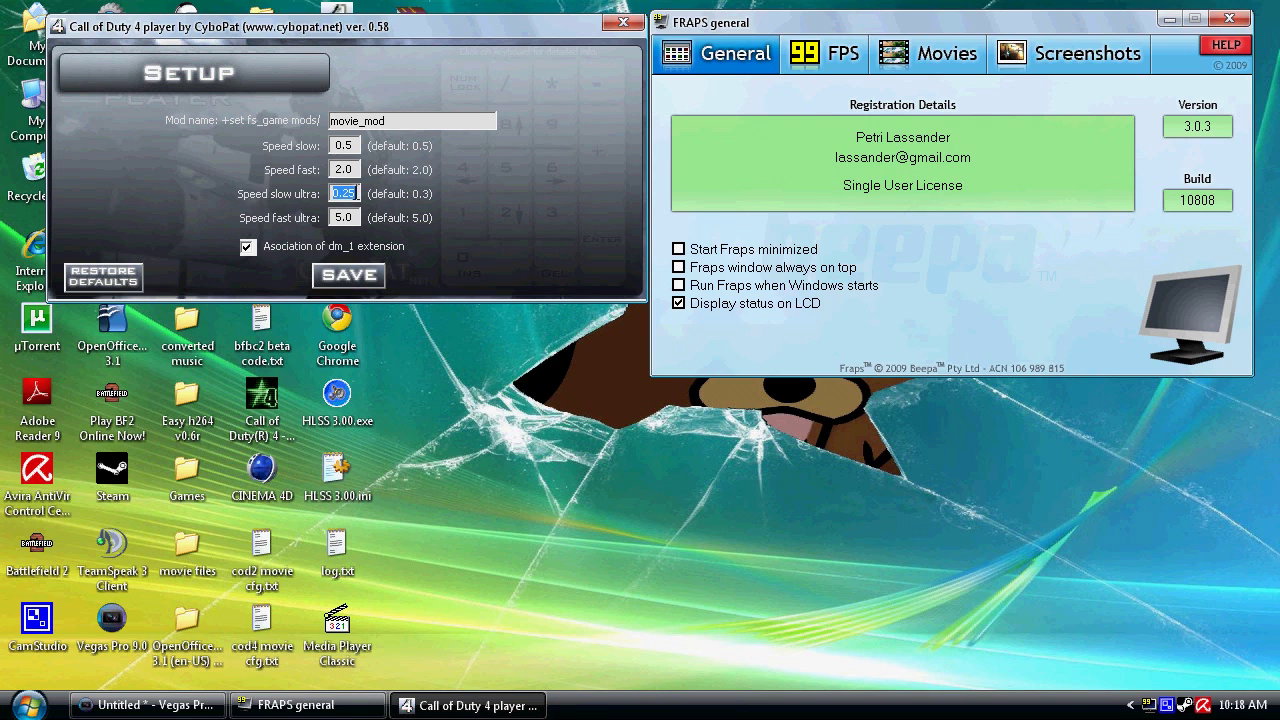
{"action": "left_click", "coordinate": [356, 193]}
{"action": "left_click", "coordinate": [910, 54]}
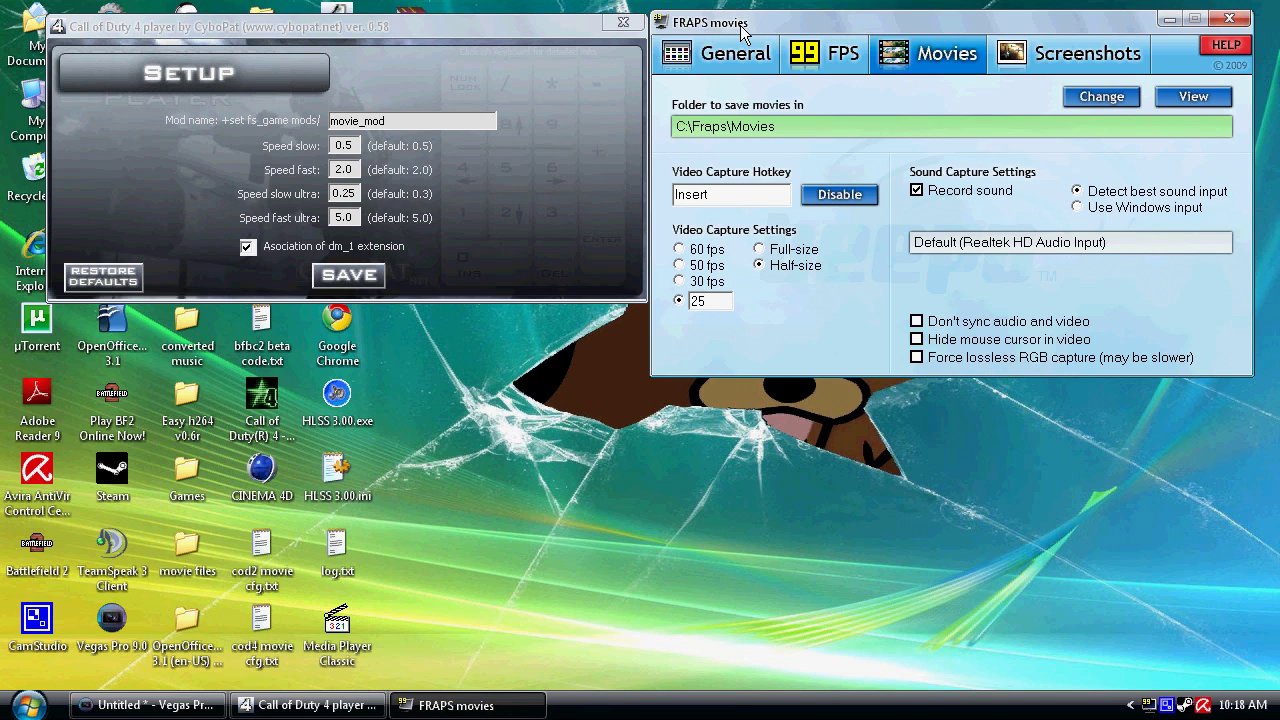
{"action": "left_click_drag", "start_coordinate": [741, 26], "coordinate": [741, 28]}
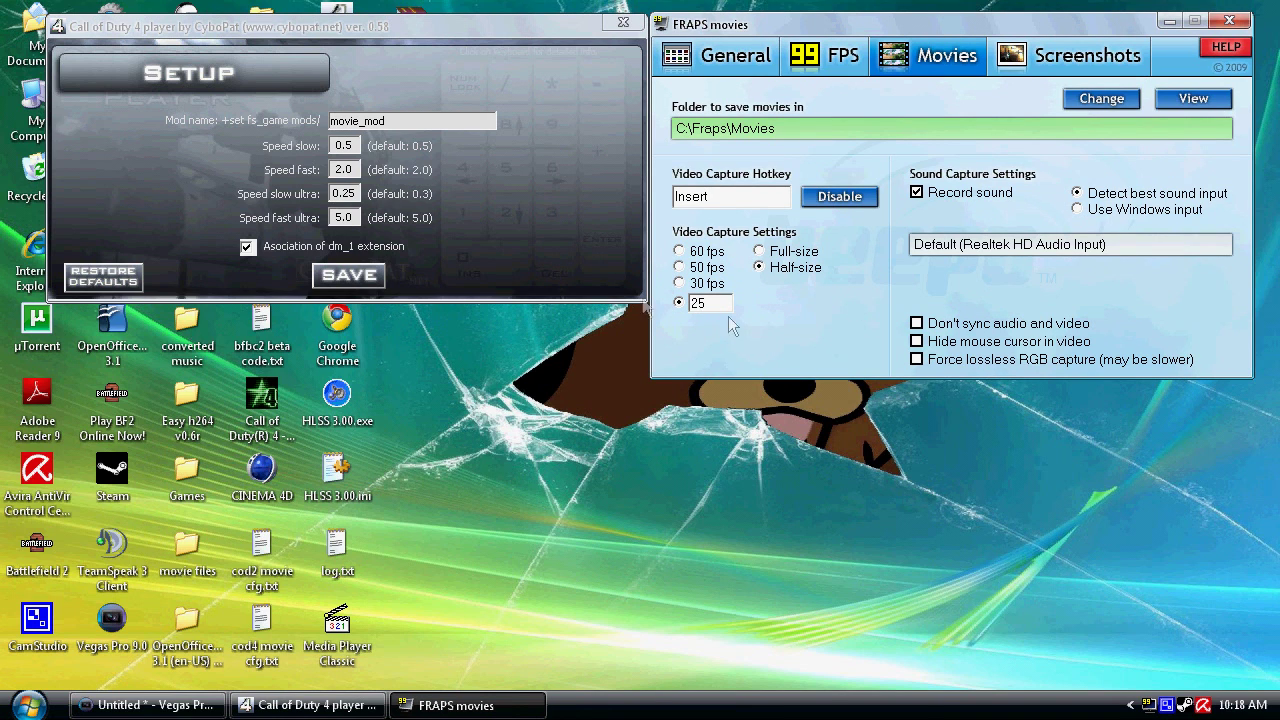
{"action": "left_click", "coordinate": [681, 267]}
{"action": "left_click", "coordinate": [681, 301]}
{"action": "left_click", "coordinate": [692, 308]}
{"action": "left_click", "coordinate": [349, 276]}
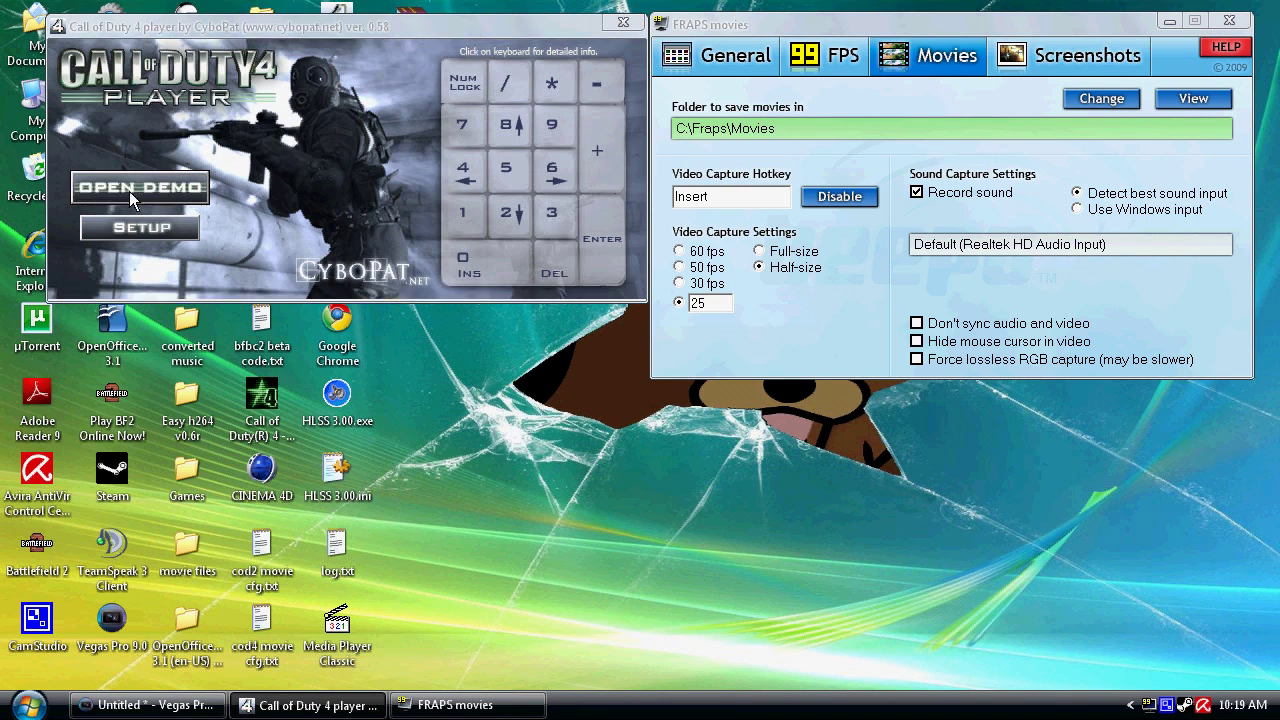
Open a recorded demo from Mods > promodlive204 > demos for playback.
{"action": "left_click", "coordinate": [131, 199]}
{"action": "left_click", "coordinate": [413, 68]}
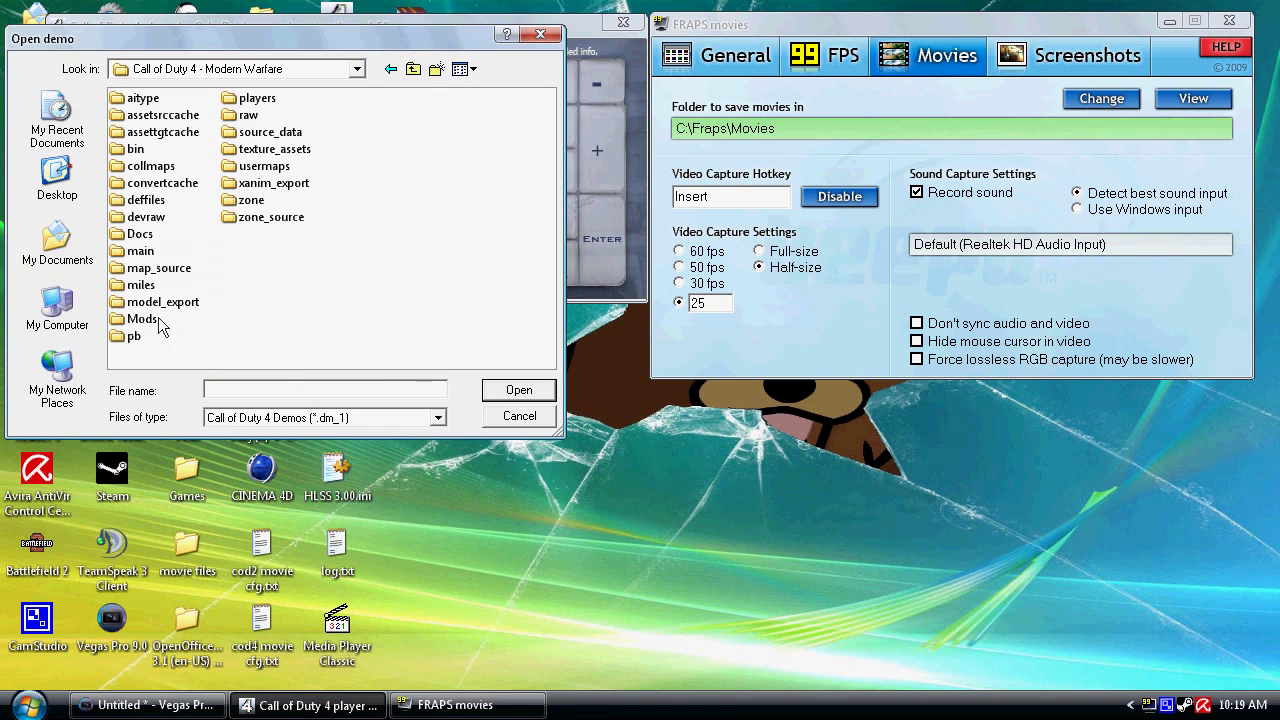
{"action": "double_click", "coordinate": [142, 320]}
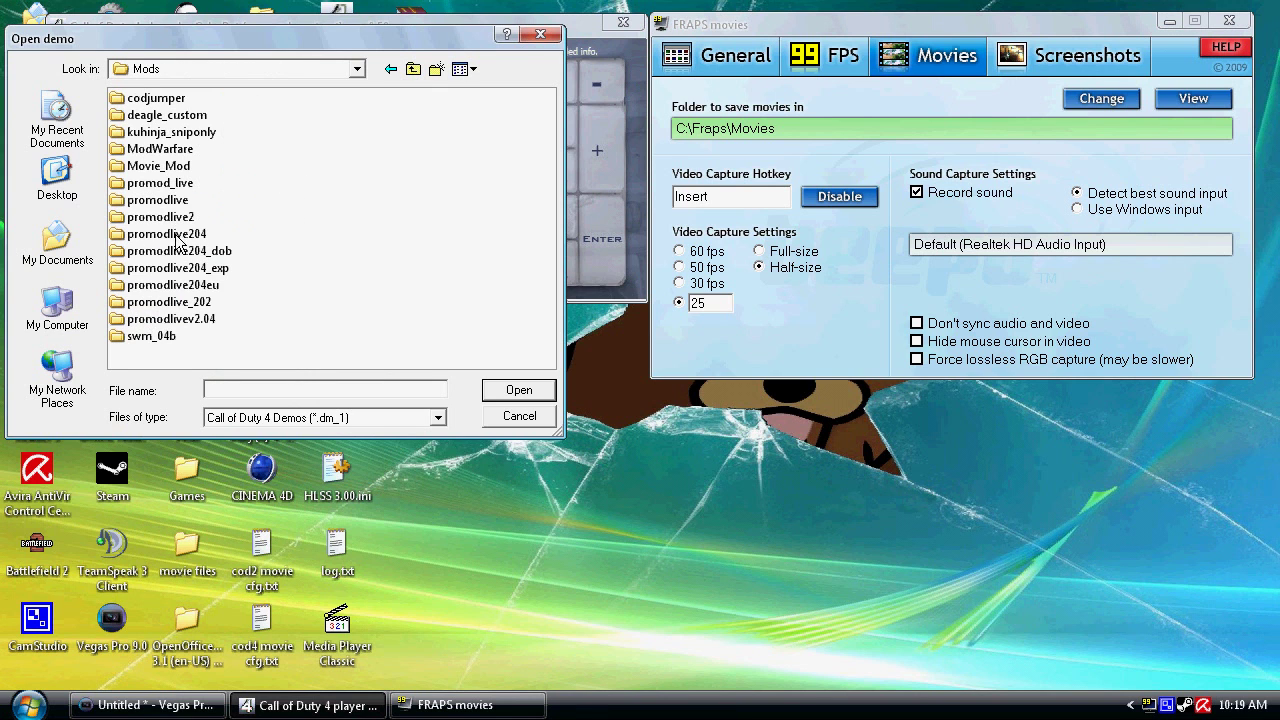
{"action": "double_click", "coordinate": [170, 234]}
{"action": "double_click", "coordinate": [140, 97]}
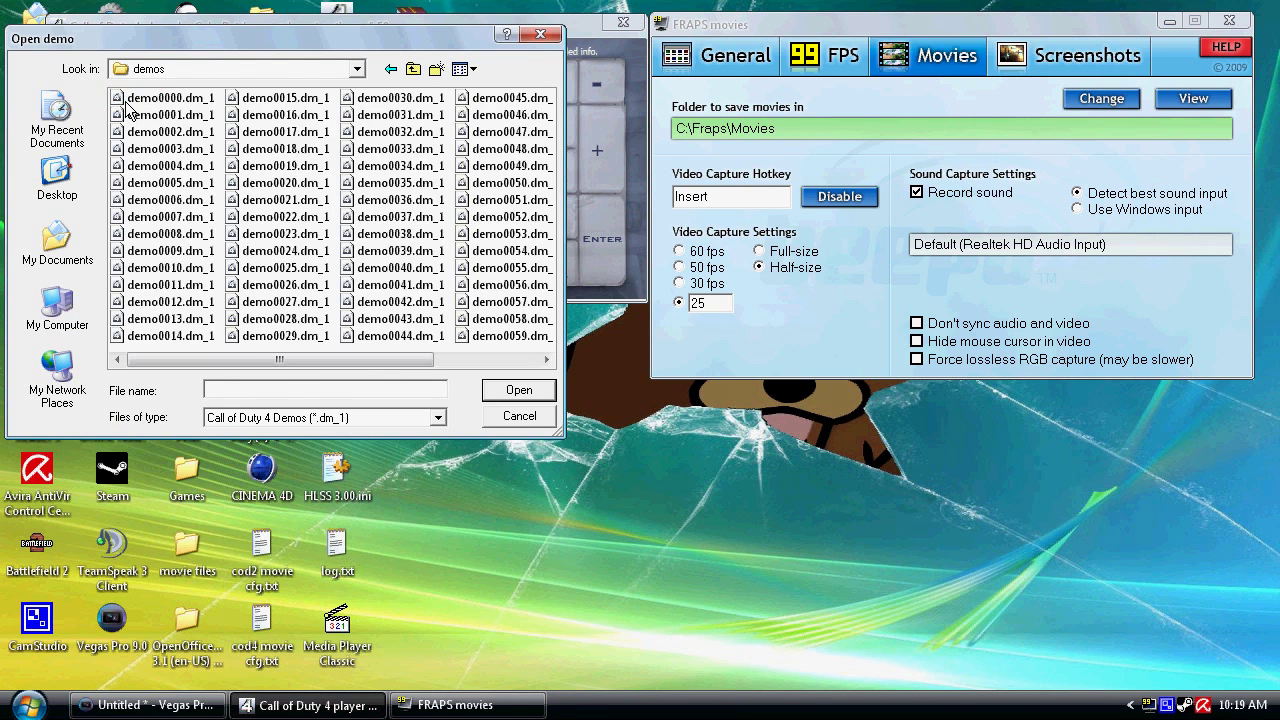
{"action": "double_click", "coordinate": [140, 97]}
Decline the optimal settings prompt, let the demo play, then exit to the desktop.
{"action": "key", "text": "Tab"}
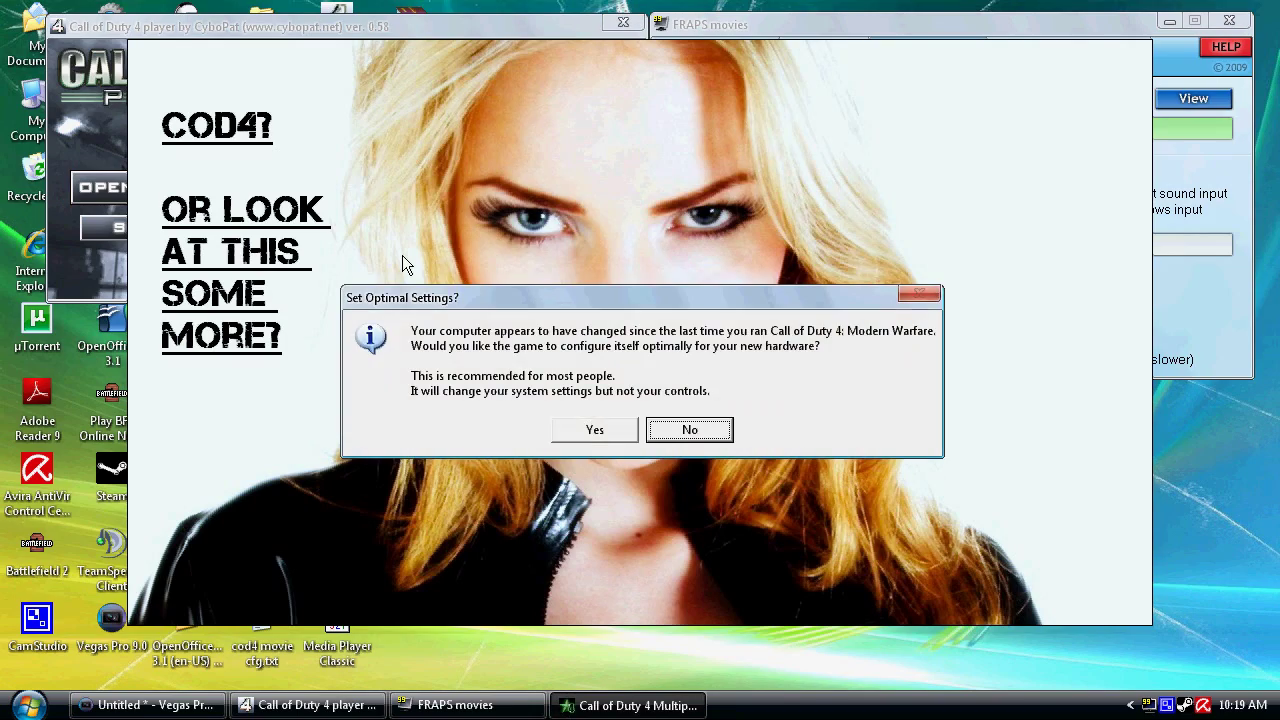
{"action": "key", "text": "Return"}
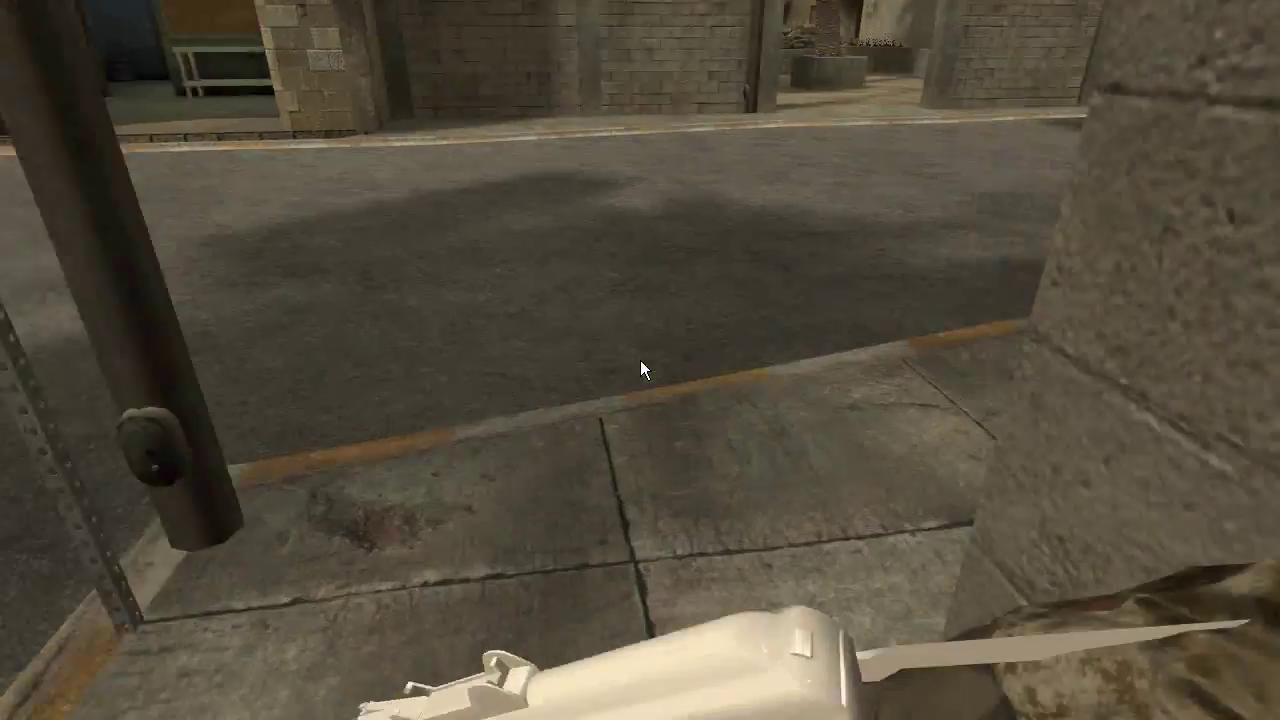
{"action": "key", "text": "Escape"}
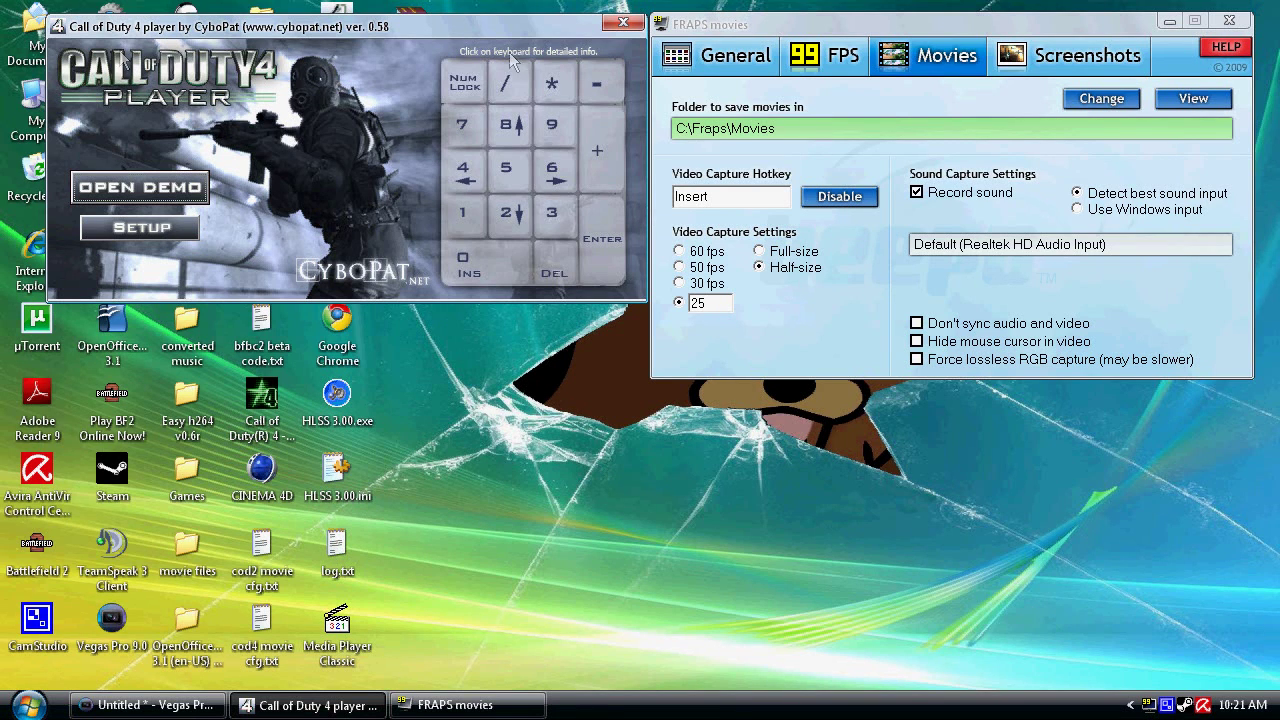
{"action": "left_click", "coordinate": [623, 22]}
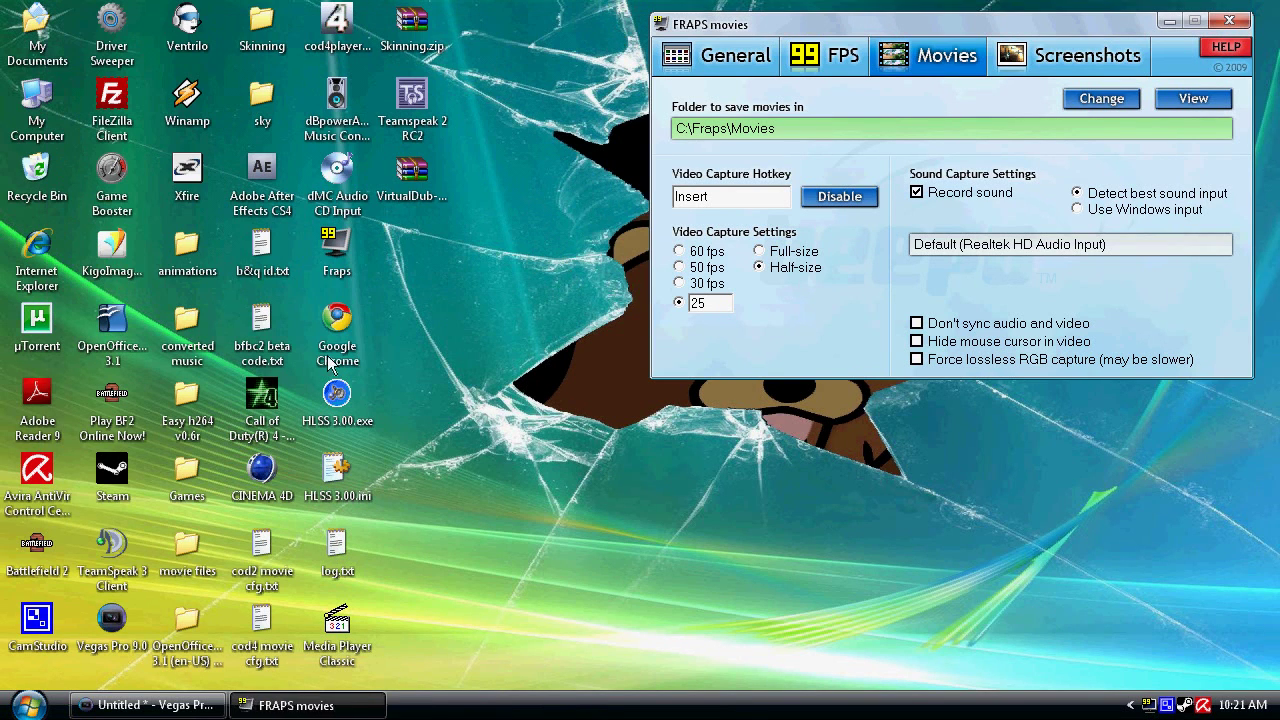
{"action": "left_click", "coordinate": [150, 705]}
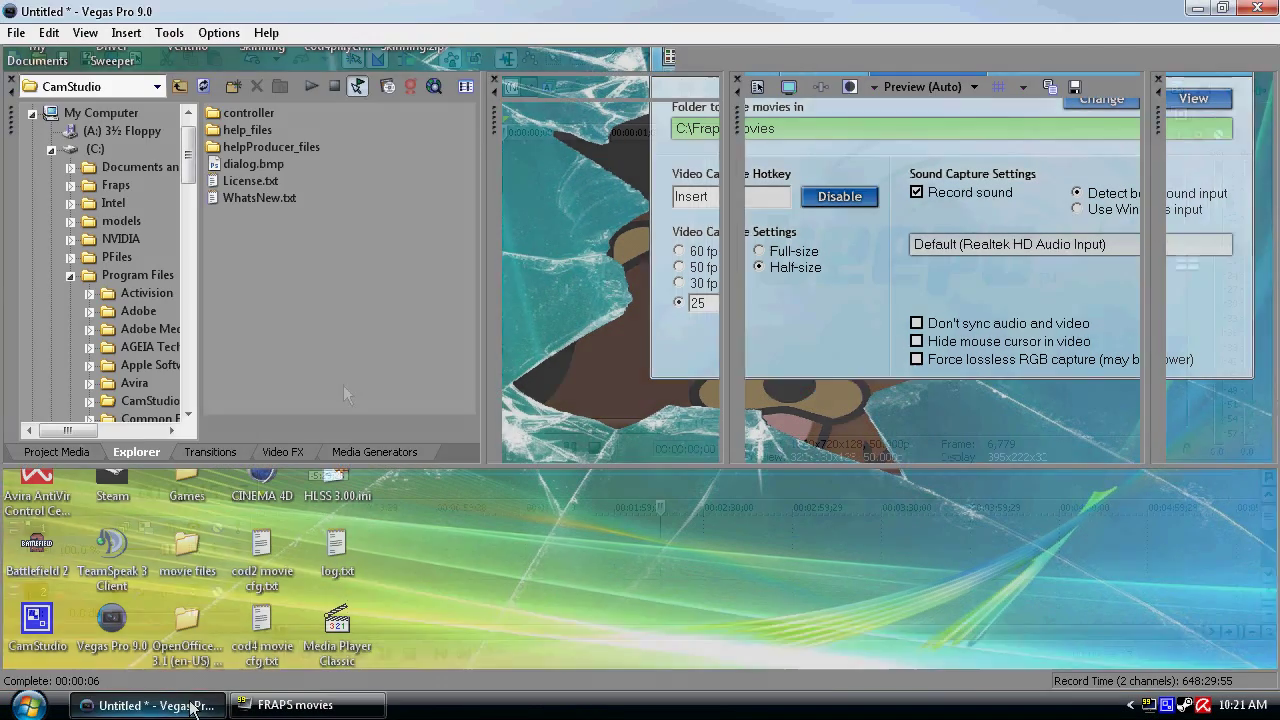
{"action": "left_click", "coordinate": [70, 276]}
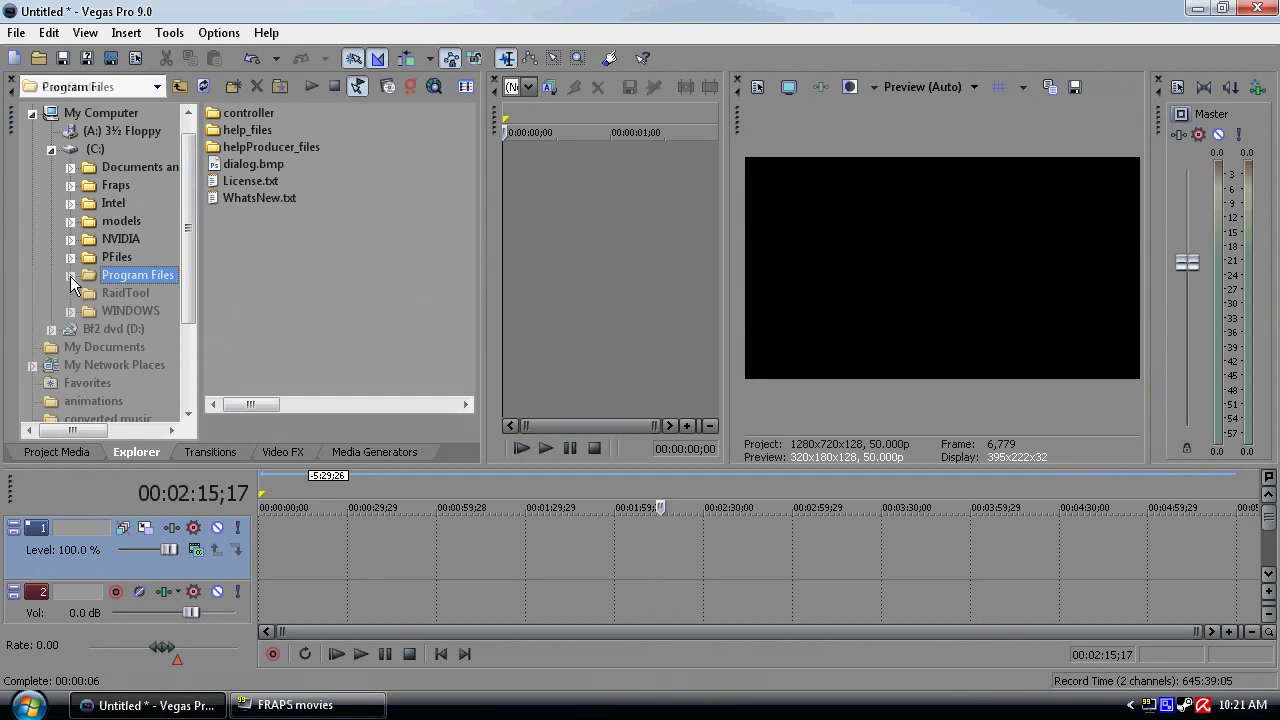
{"action": "left_click", "coordinate": [71, 184]}
{"action": "left_click", "coordinate": [107, 220]}
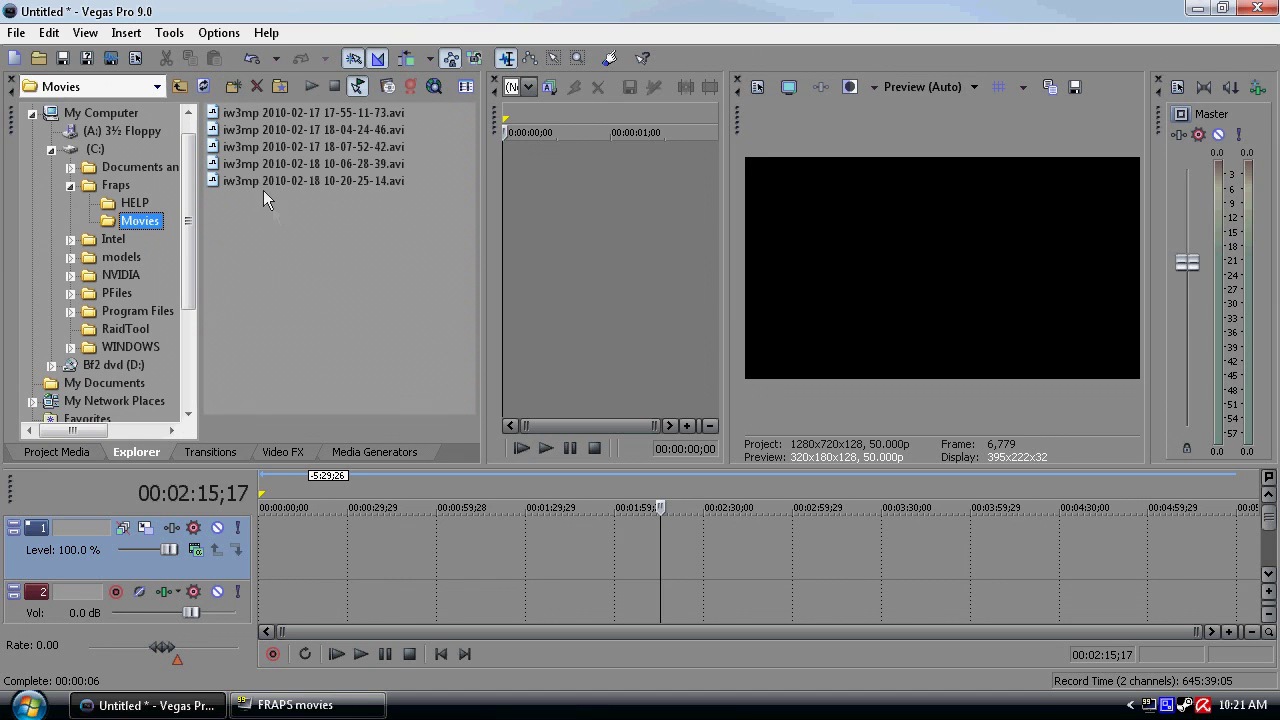
{"action": "left_click_drag", "start_coordinate": [256, 181], "coordinate": [254, 586]}
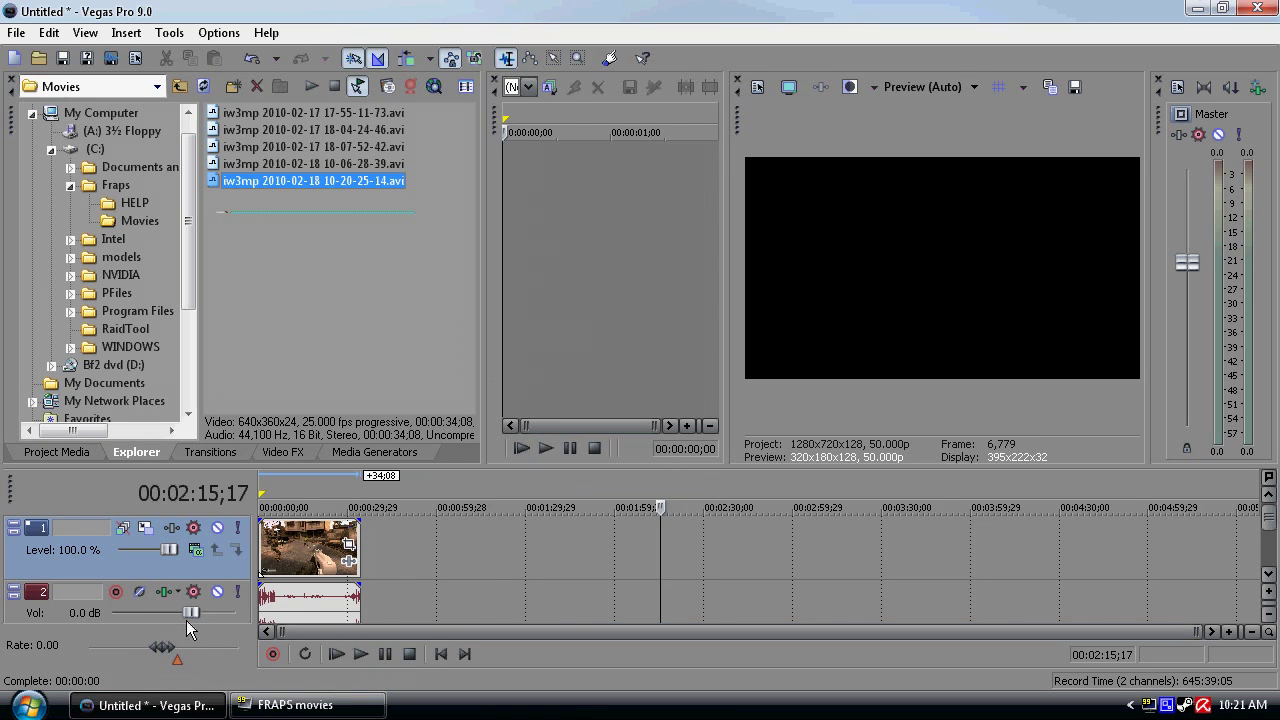
Turn track 2's volume fully down, compress the events to a quarter length, and preview.
{"action": "left_click_drag", "start_coordinate": [191, 613], "coordinate": [155, 614]}
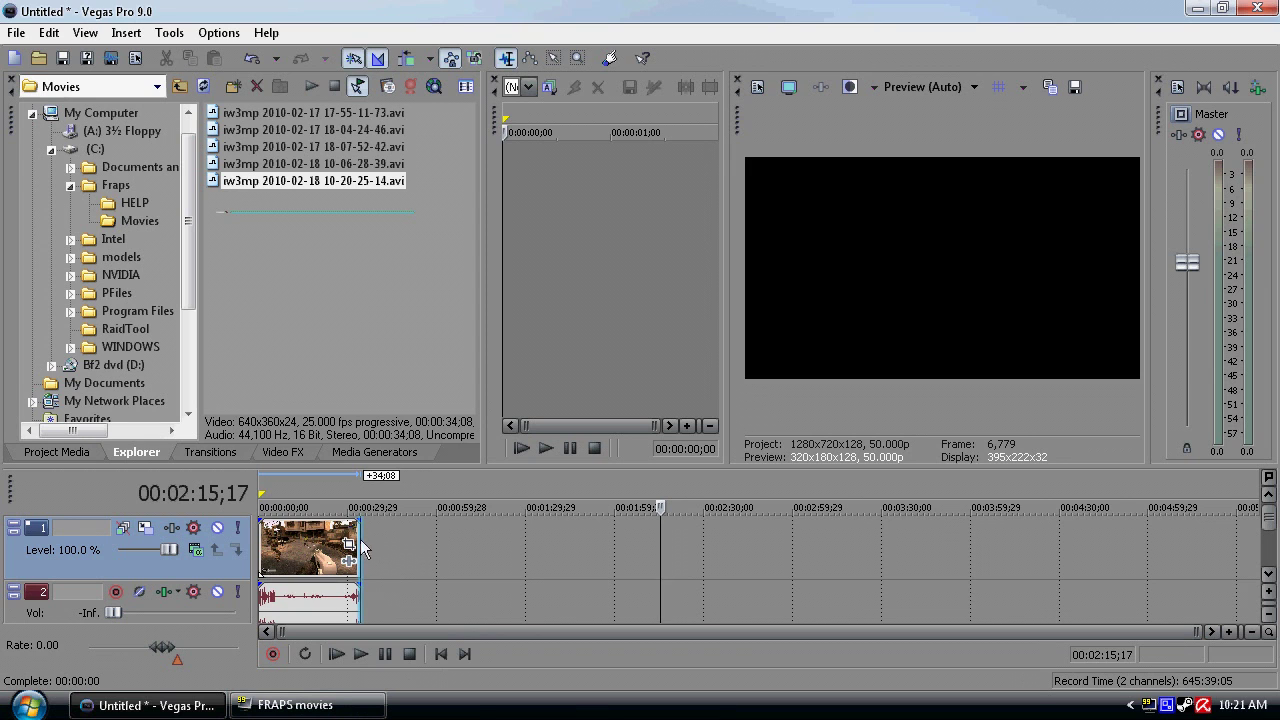
{"action": "left_click_drag", "start_coordinate": [362, 546], "coordinate": [236, 548]}
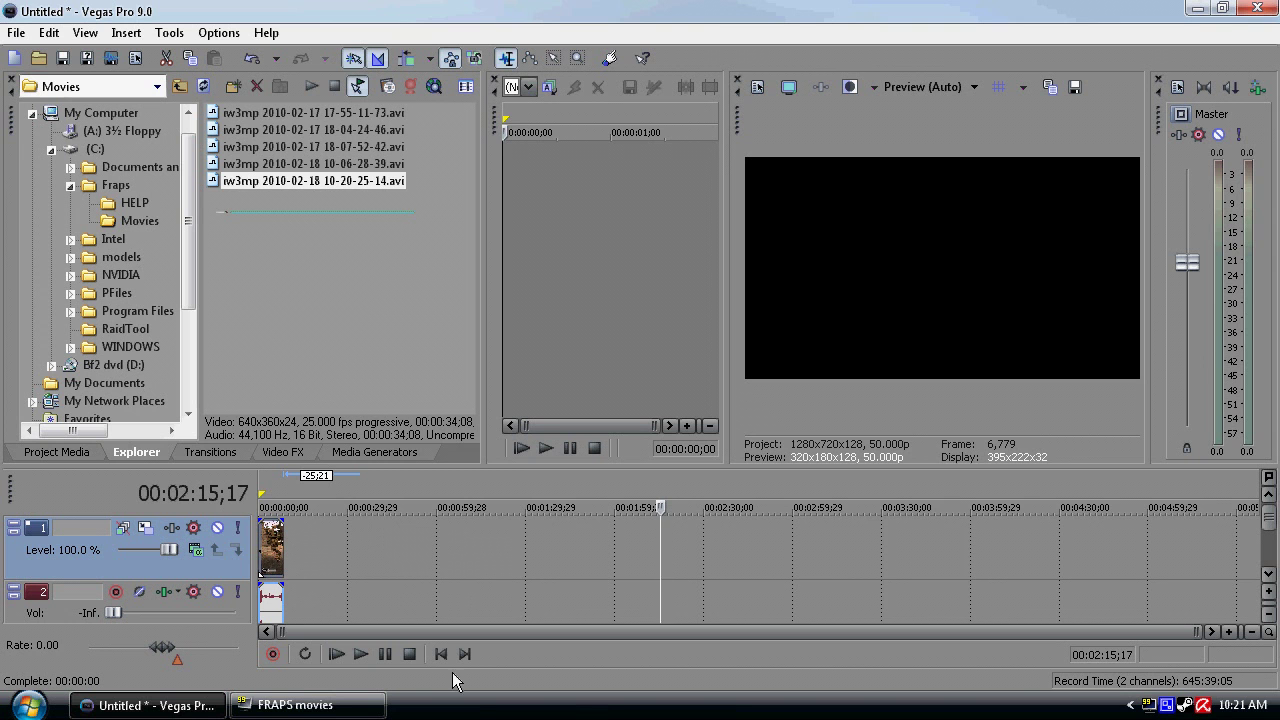
{"action": "left_click", "coordinate": [336, 654]}
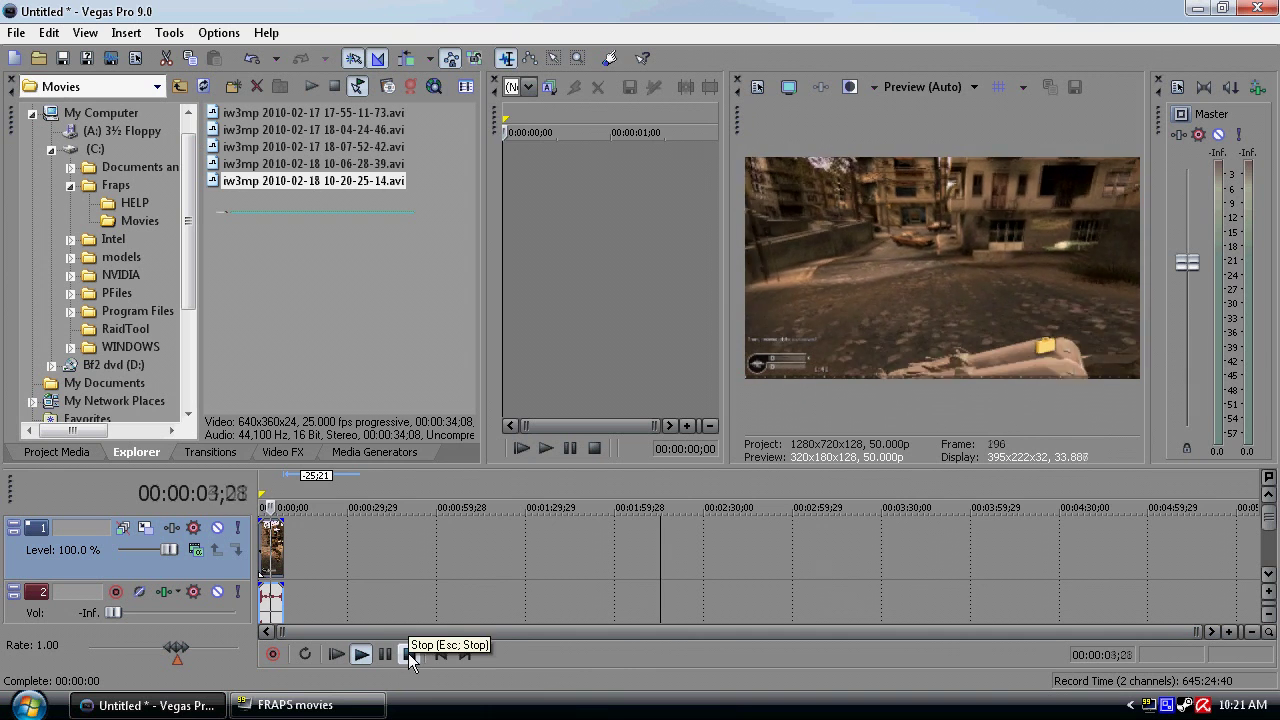
{"action": "left_click", "coordinate": [409, 654]}
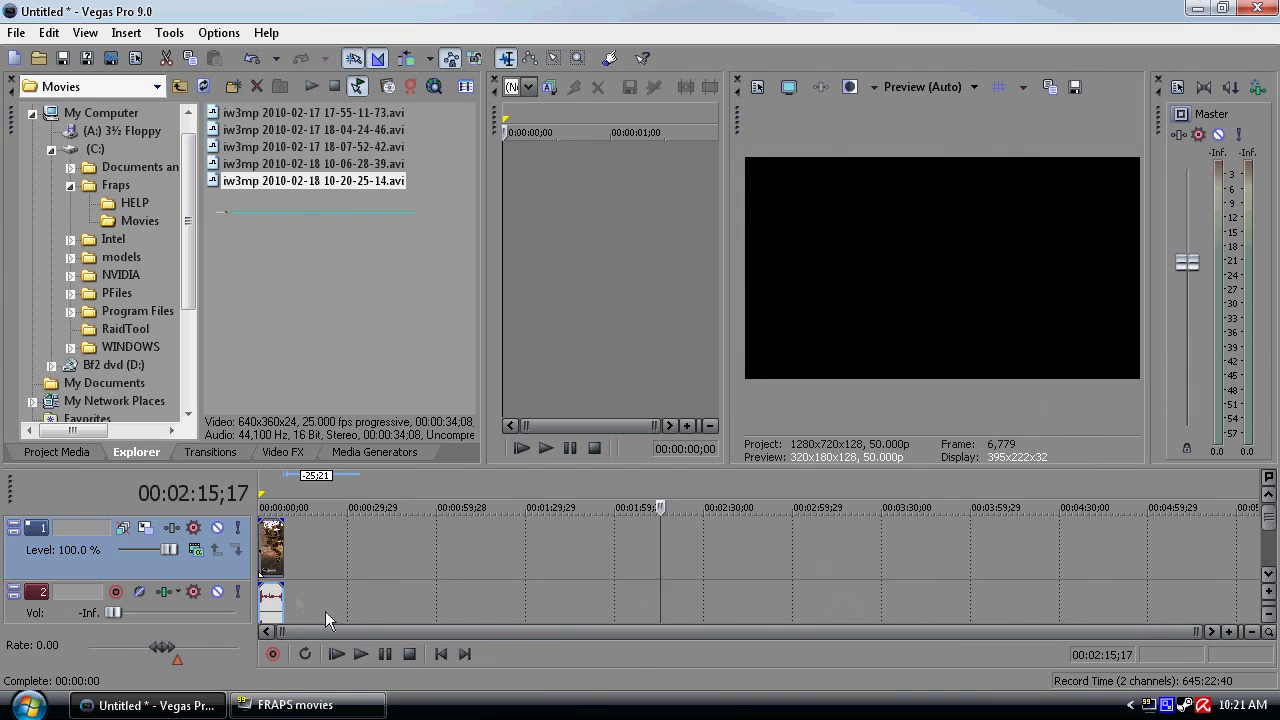
Enable Normalize and Lock to stretch in the audio event's properties, then preview the result.
{"action": "right_click", "coordinate": [271, 605]}
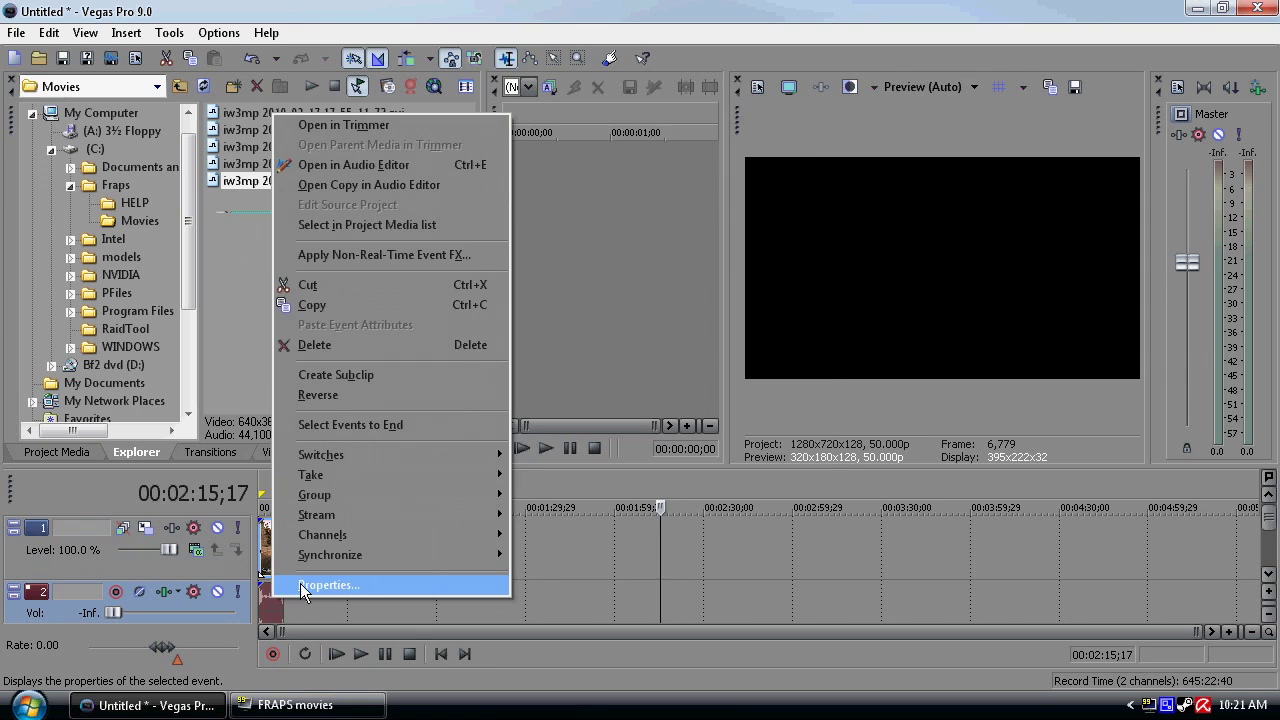
{"action": "left_click", "coordinate": [305, 585]}
{"action": "left_click", "coordinate": [487, 256]}
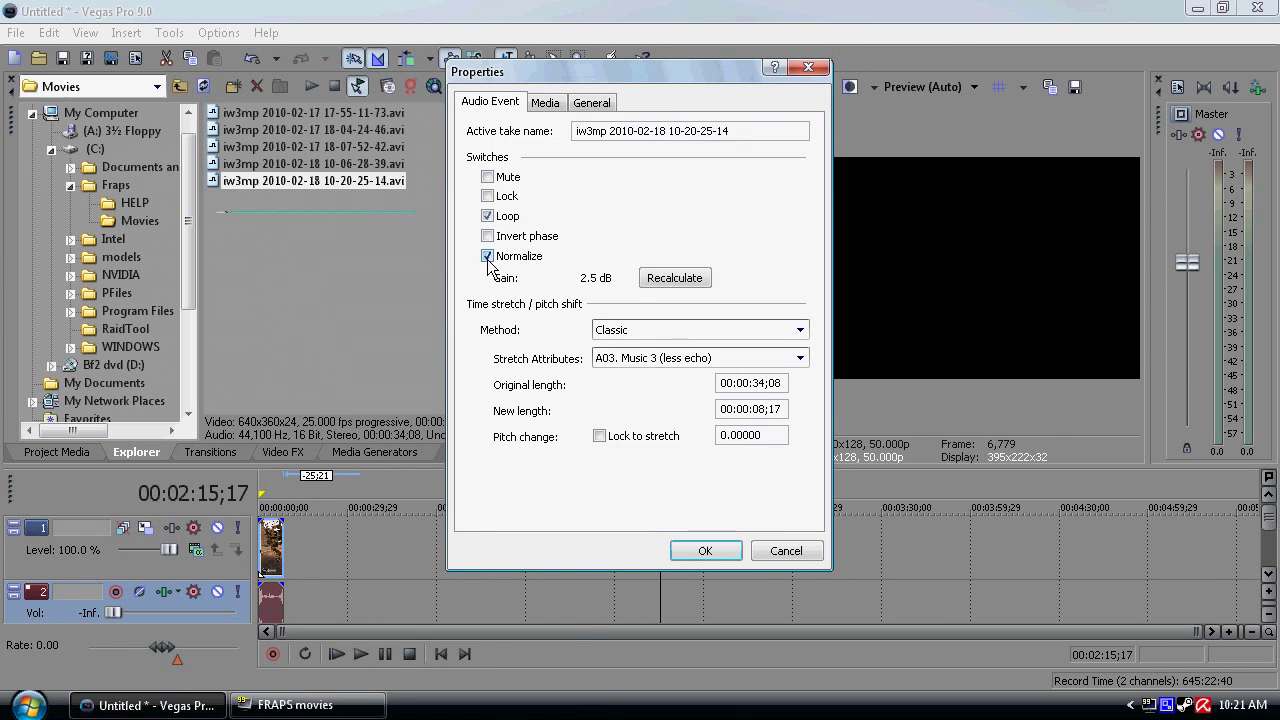
{"action": "left_click", "coordinate": [599, 436]}
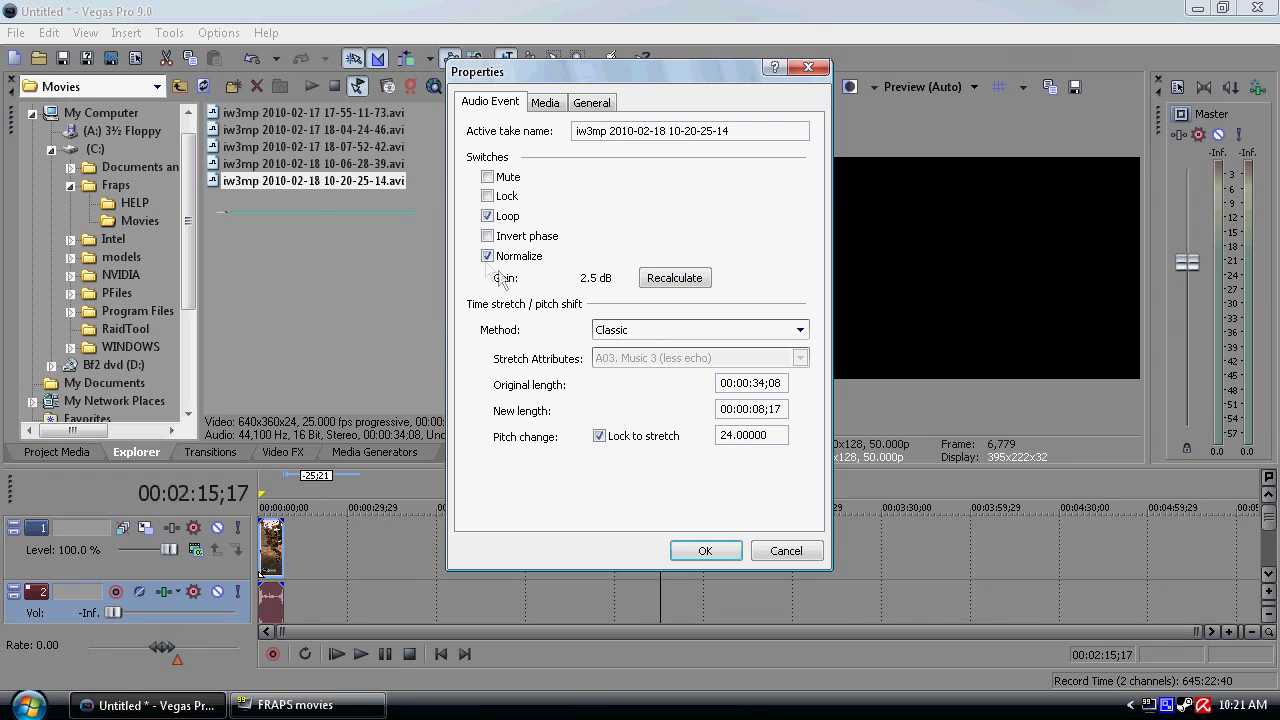
{"action": "left_click", "coordinate": [706, 553]}
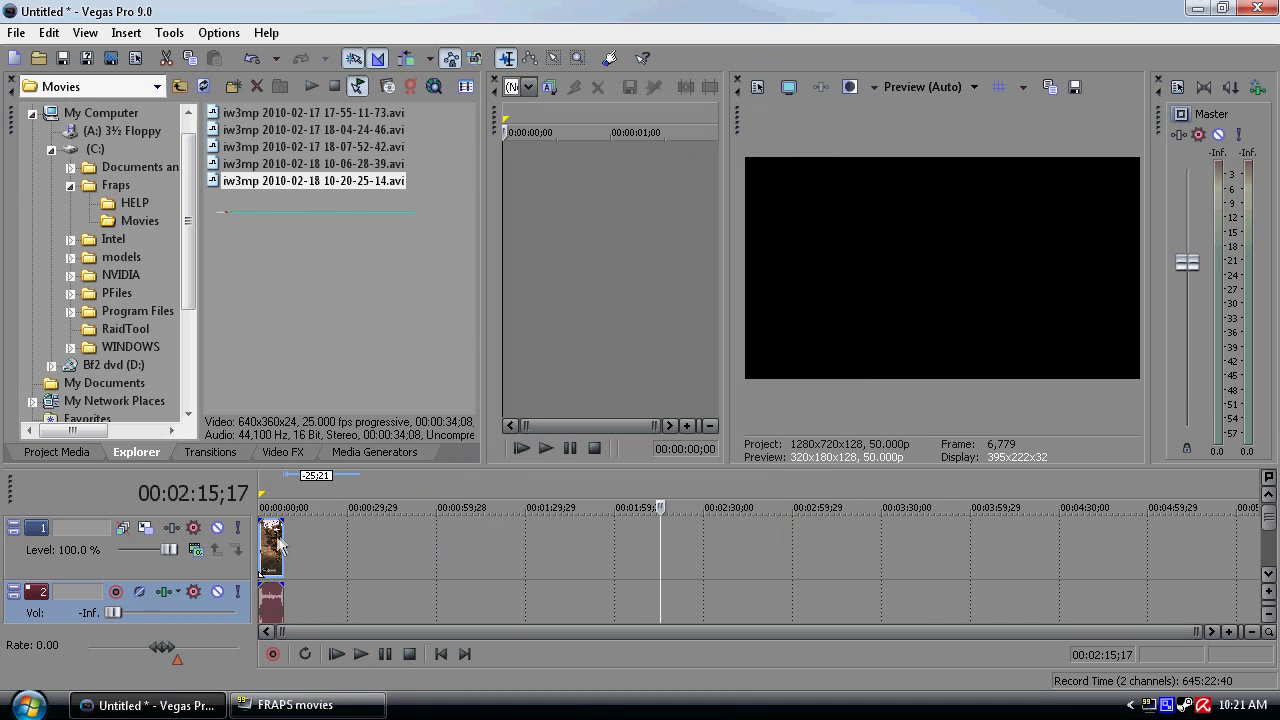
{"action": "left_click", "coordinate": [336, 654]}
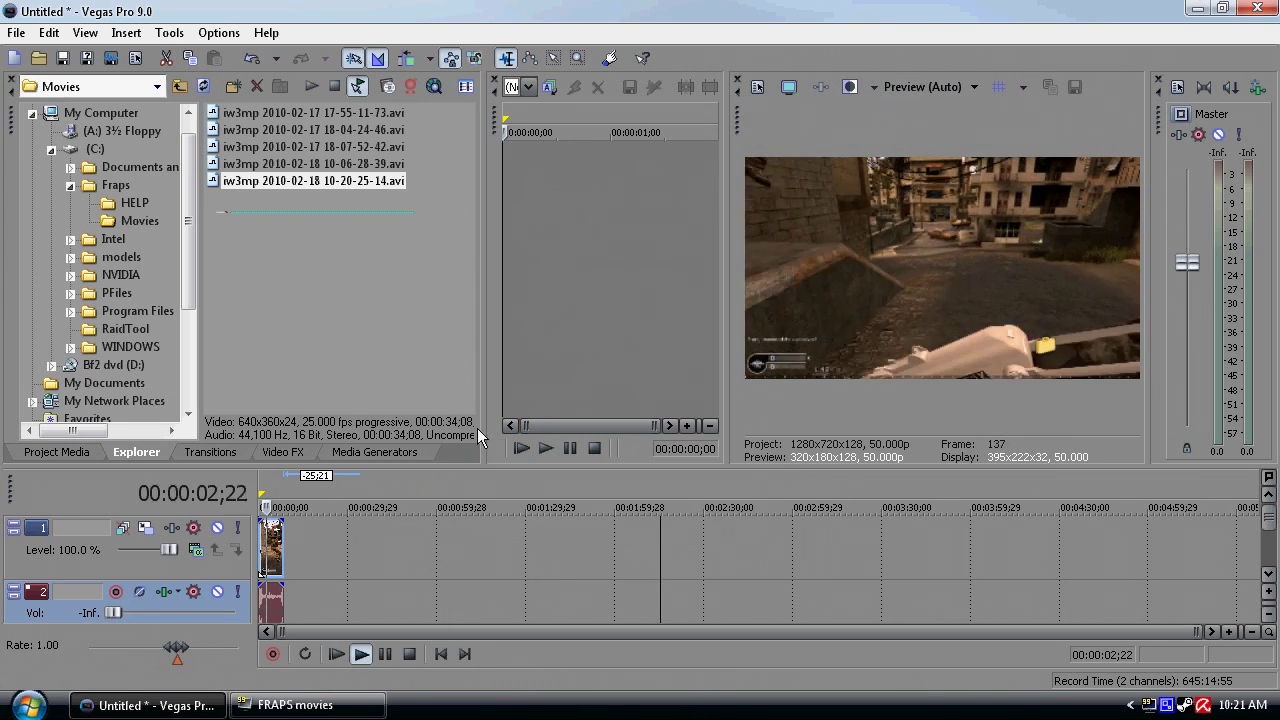
{"action": "left_click", "coordinate": [410, 654]}
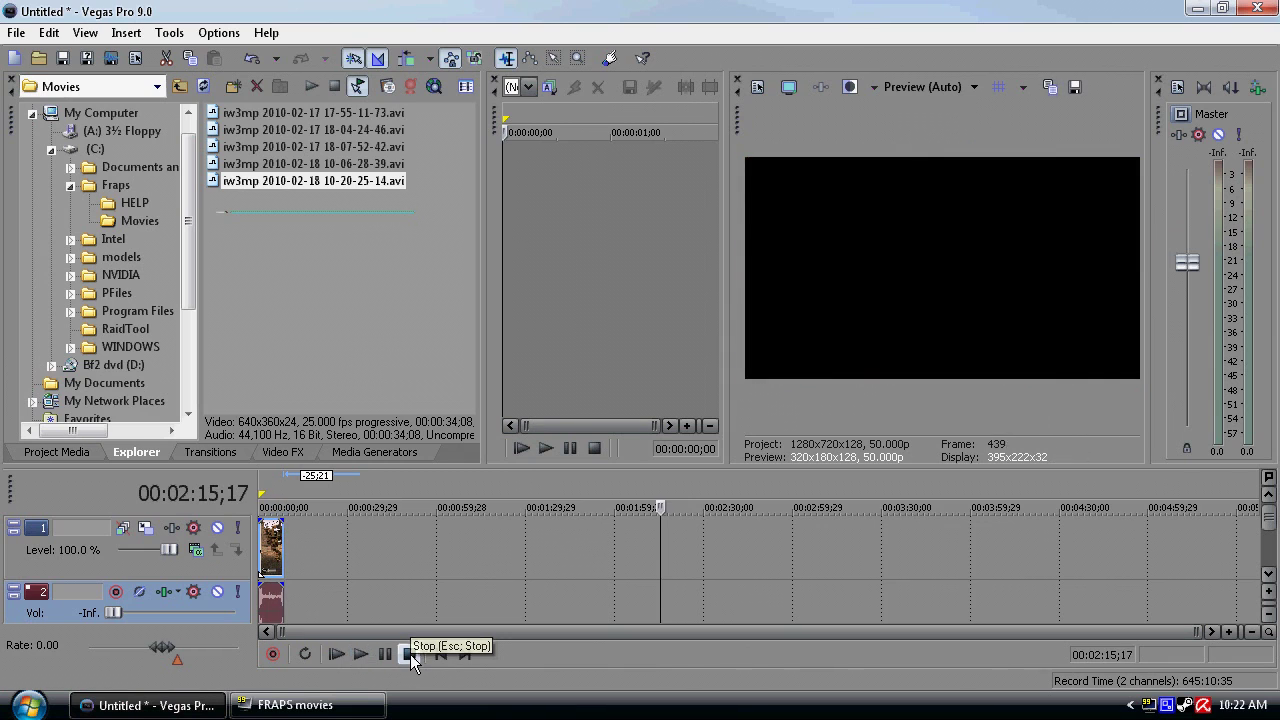